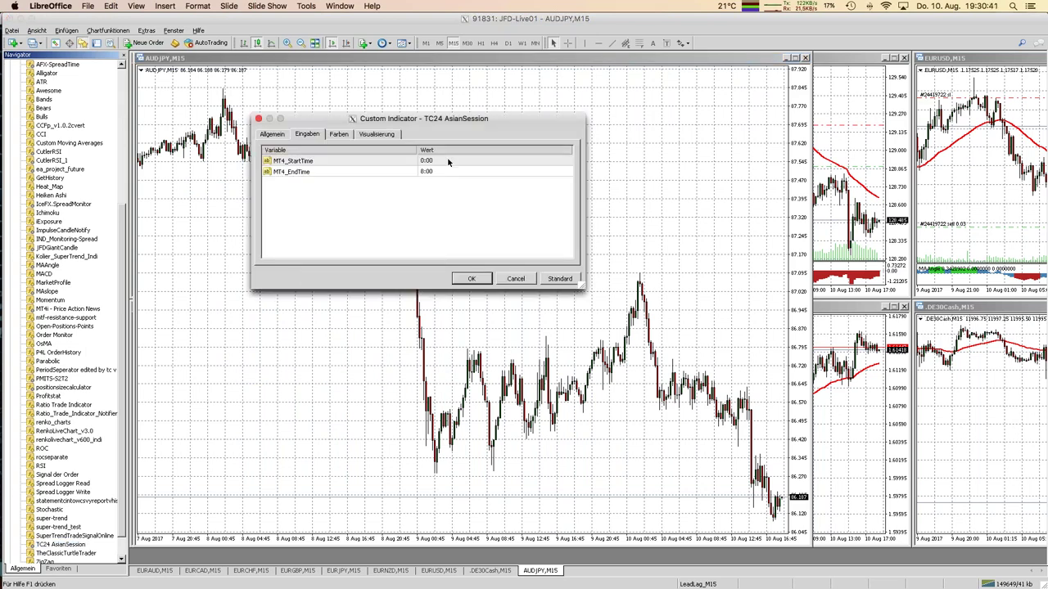
- Set the TC24 AsianSession indicator's MT4_StartTime to 1:00 and its MT4_EndTime to 6:00
click(424, 162)
click(424, 161)
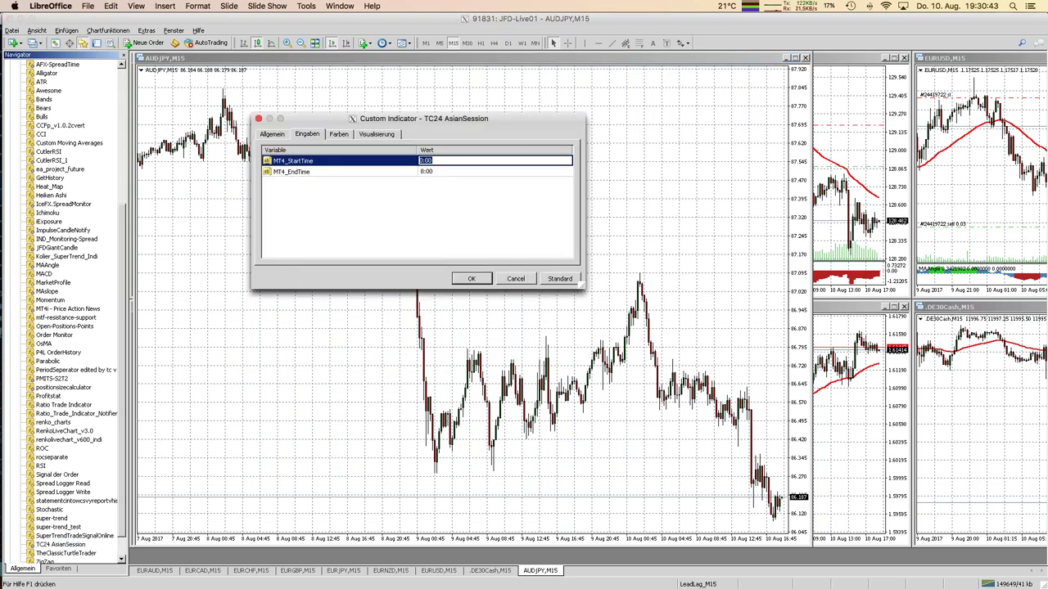
click(450, 173)
click(449, 174)
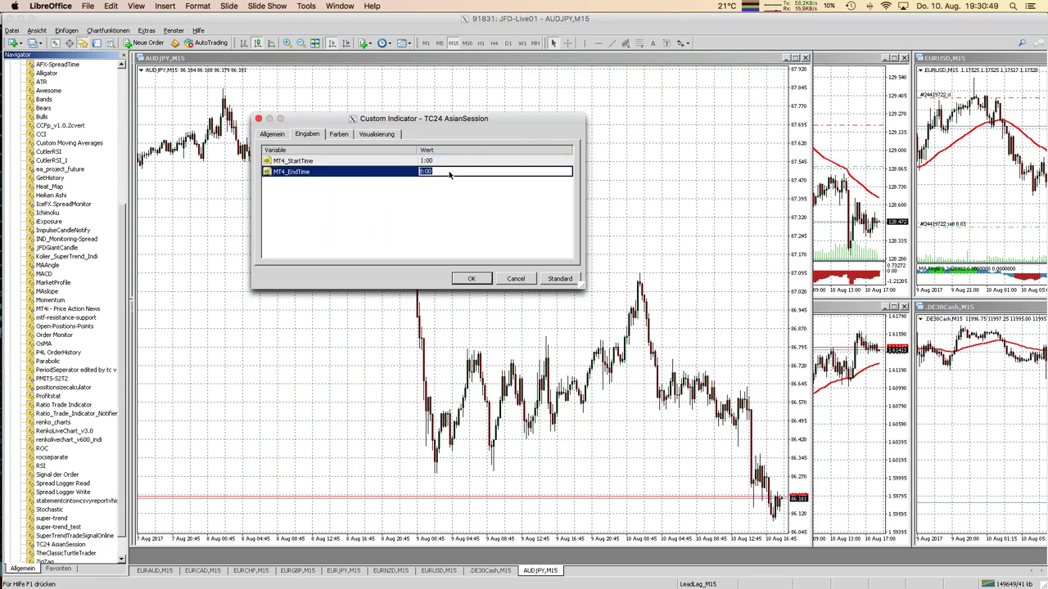
text(6:00)
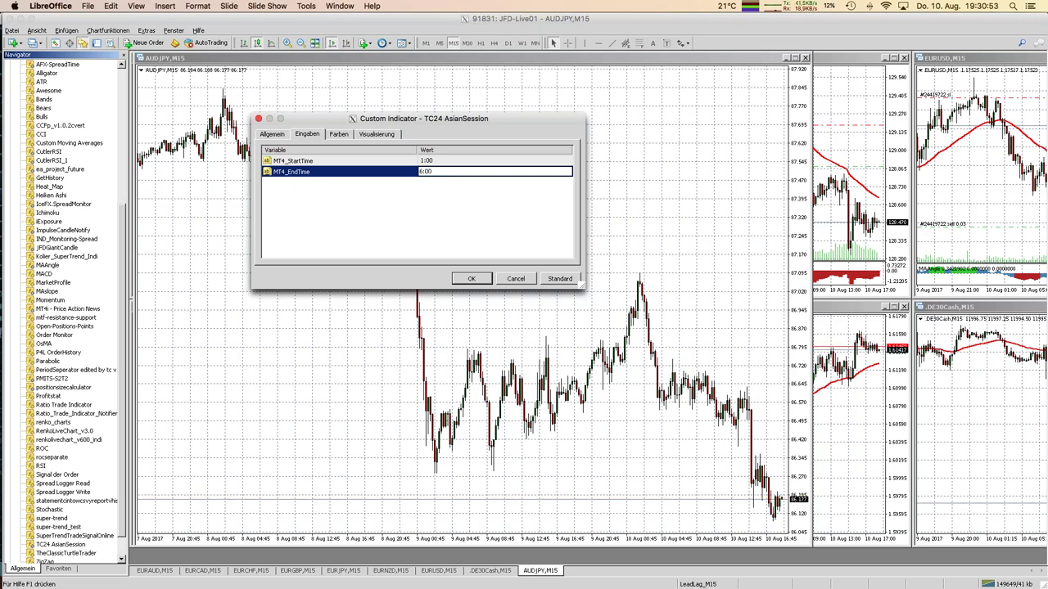
- Shift the indicator's session inputs one minute back, with MT4_EndTime at 5:59 and MT4_StartTime at 0:59
key(BackSpace)
key(BackSpace)
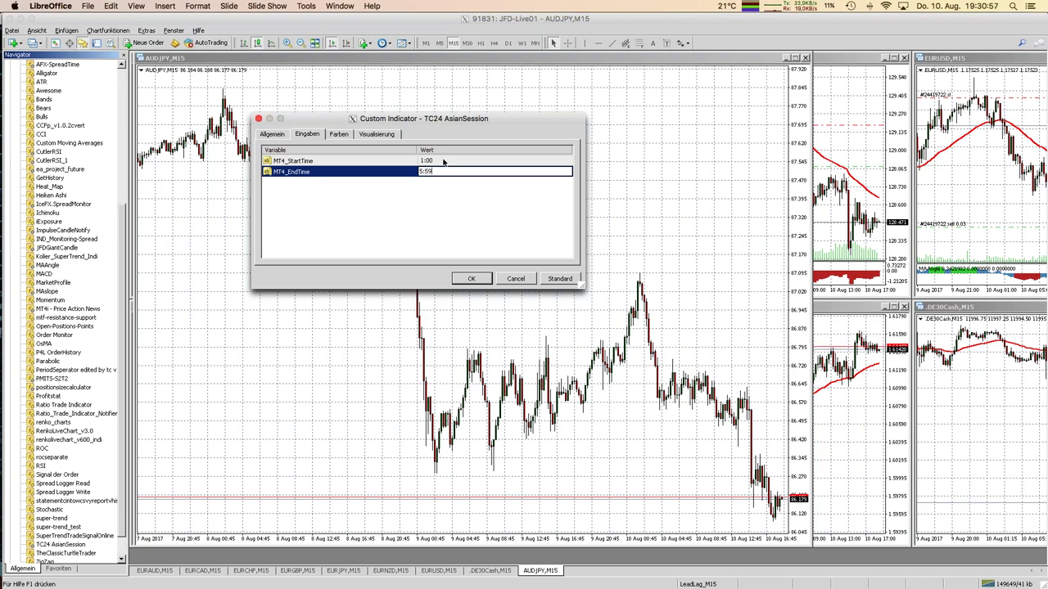
click(443, 161)
click(443, 161)
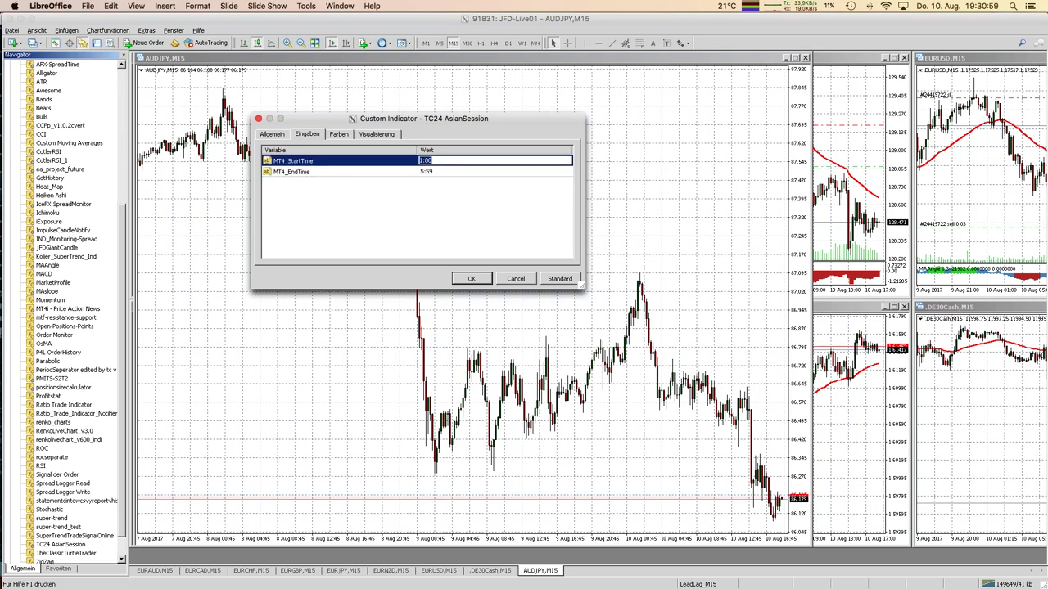
key(BackSpace)
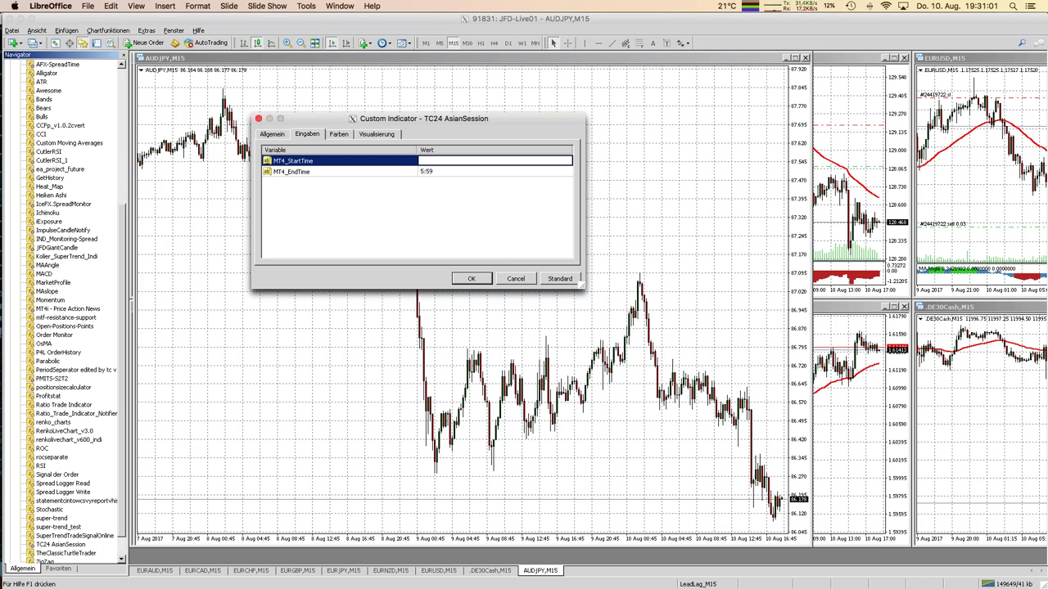
text(0:59)
- Set both DarkSalmon lines of the indicator to width 4 and apply the indicator to the AUDJPY chart
click(349, 136)
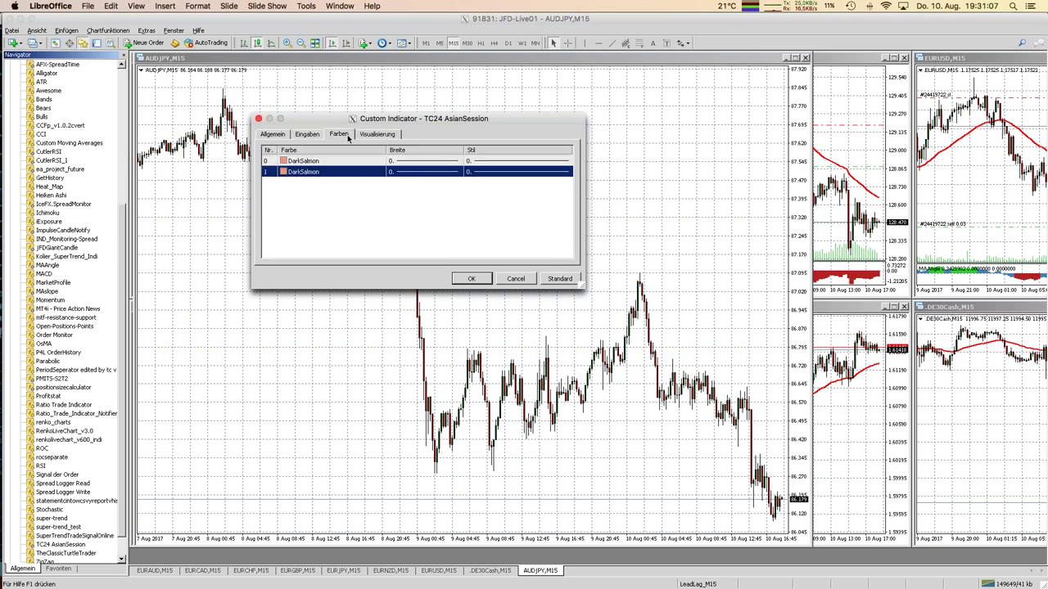
click(421, 161)
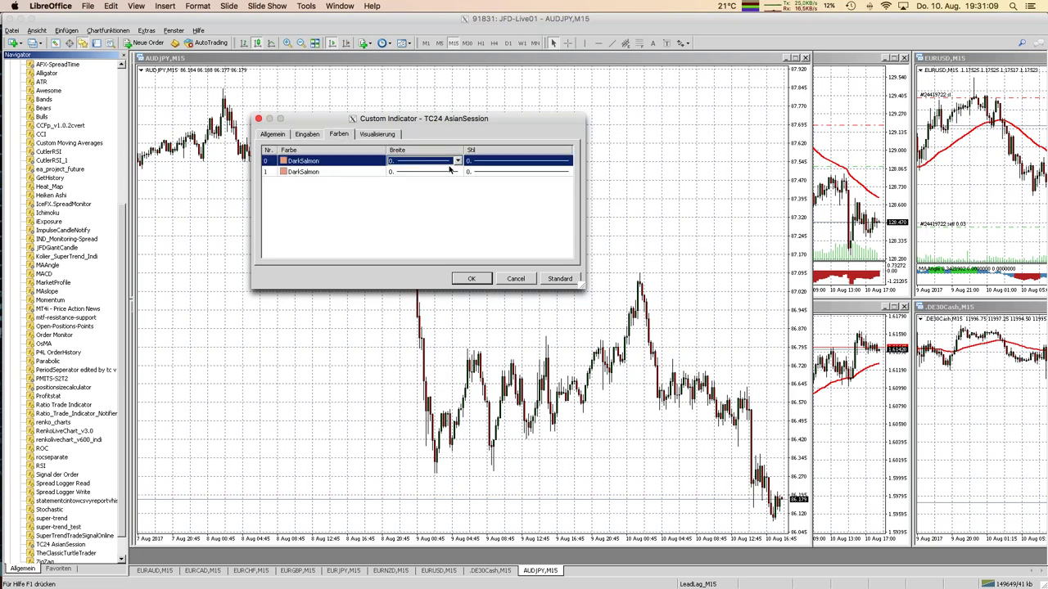
click(457, 162)
click(440, 196)
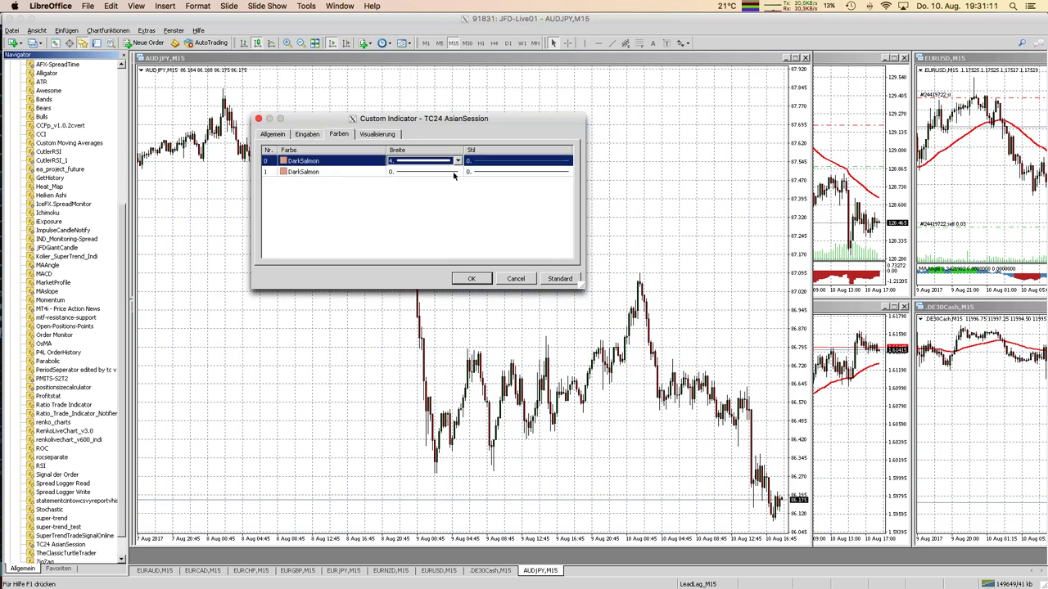
click(459, 172)
click(458, 172)
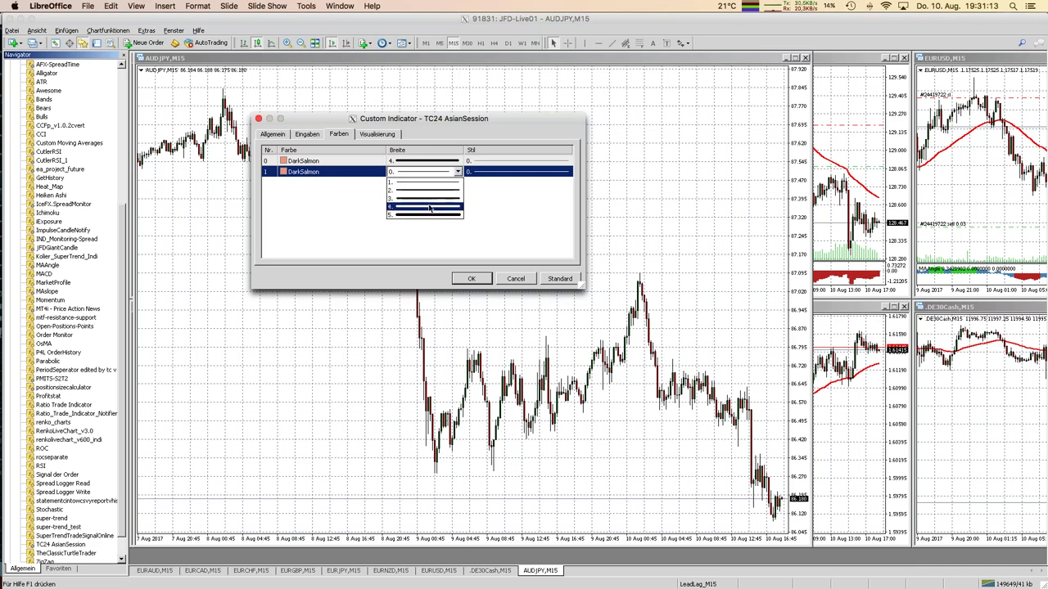
click(434, 207)
click(473, 279)
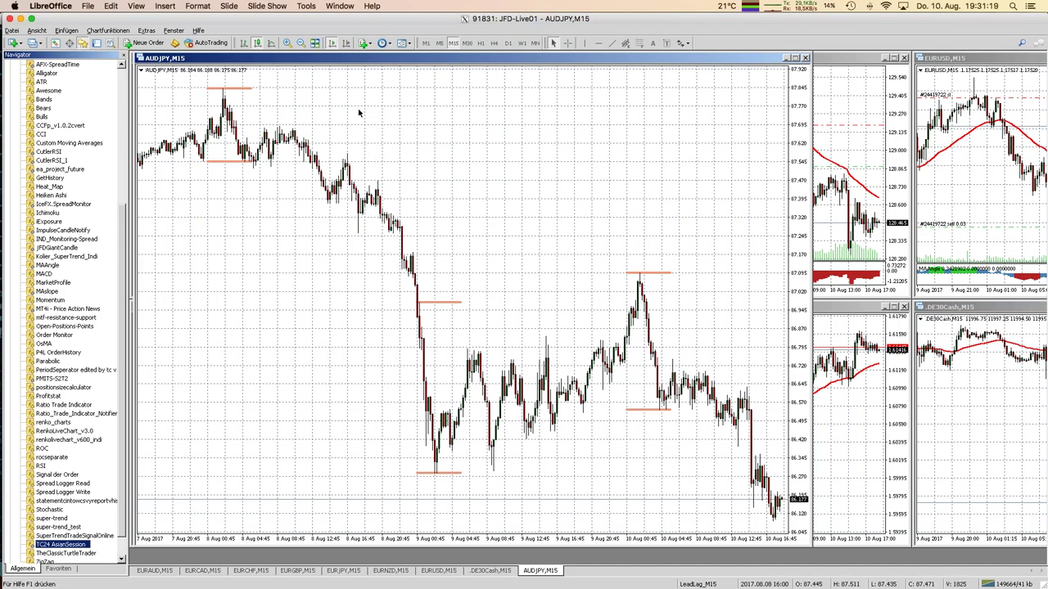
- Turn off the grid and turn on the period separators in the AUDJPY chart's properties
right_click(393, 144)
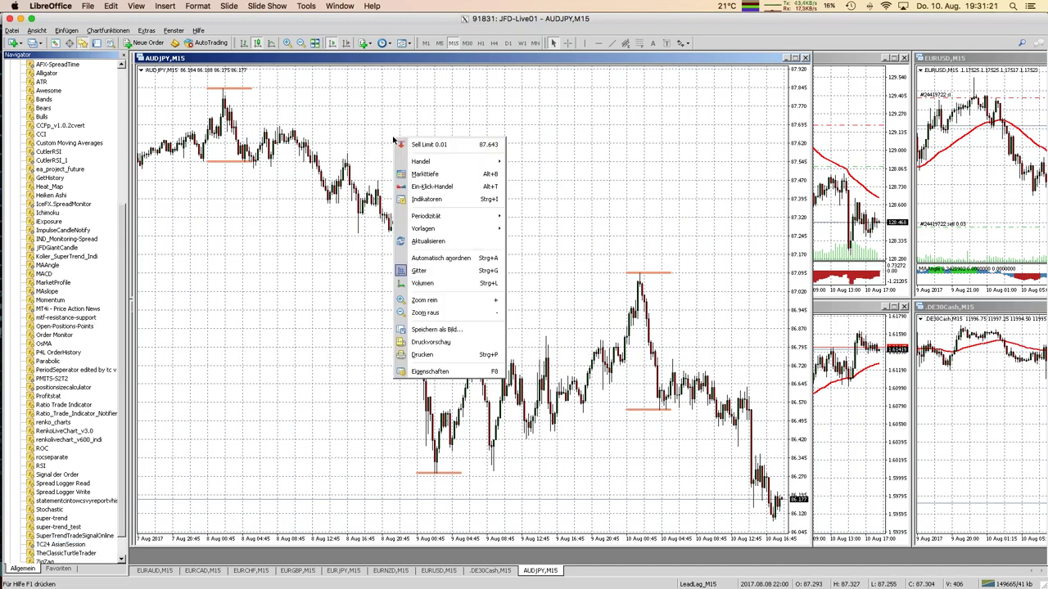
click(442, 372)
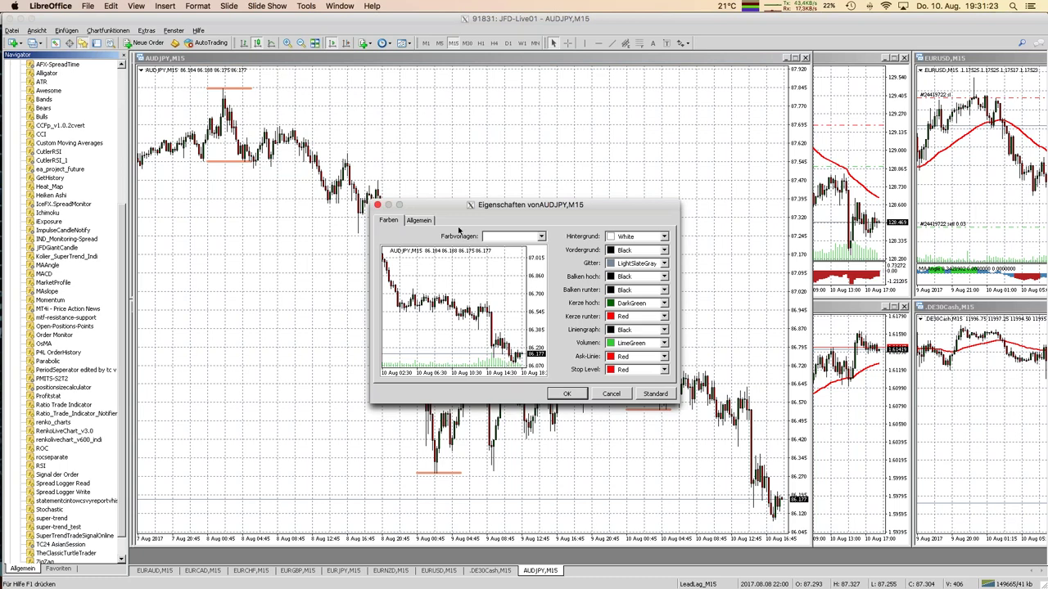
click(420, 221)
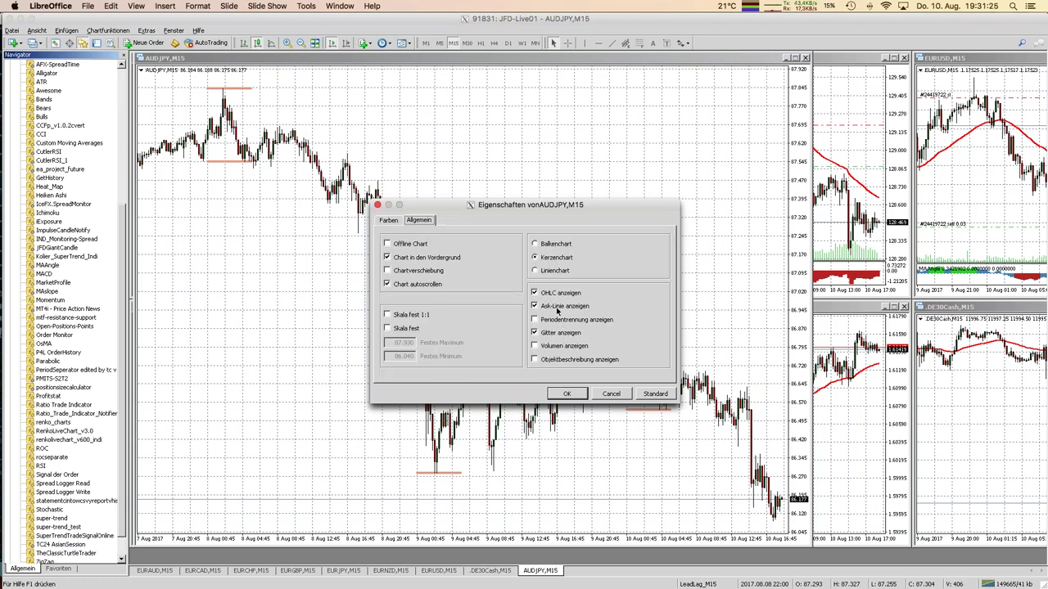
click(554, 334)
click(557, 320)
click(575, 396)
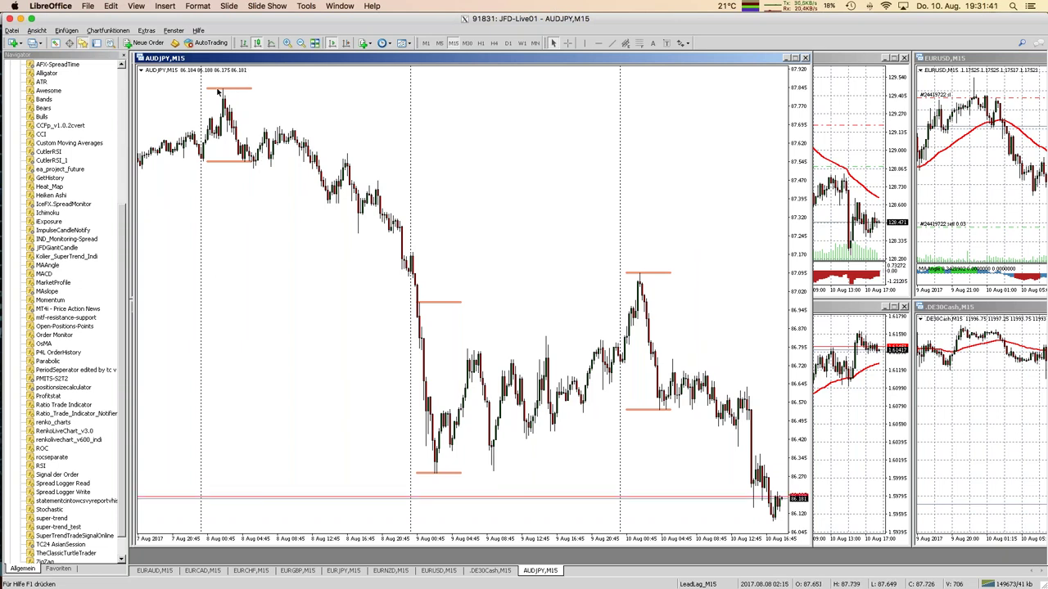
- Examine the Asian session high and low lines on the AUDJPY chart across several days and how price breaks out of them
mouse_move(252, 90)
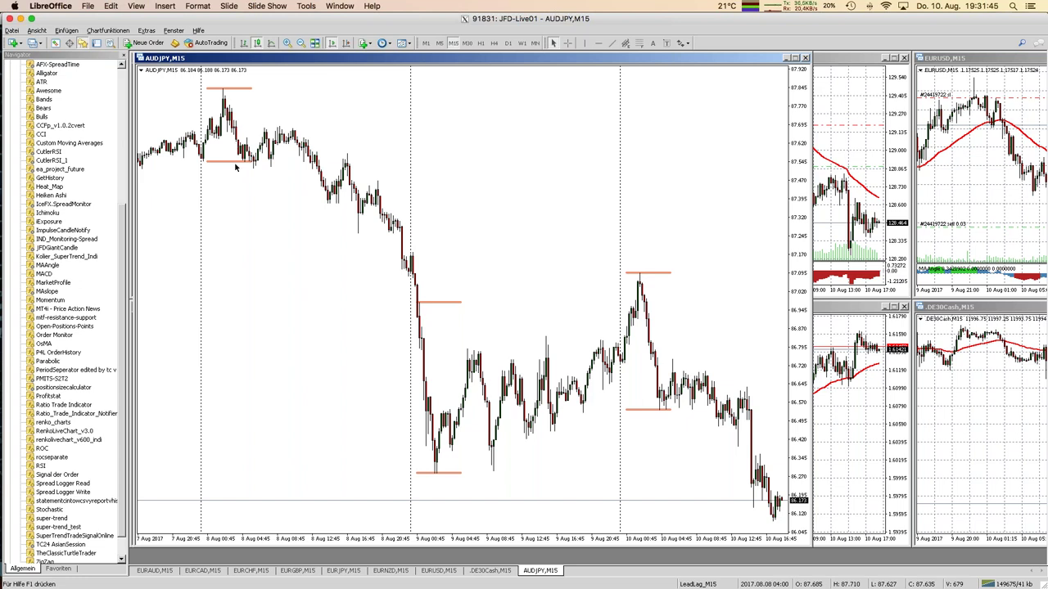
mouse_move(242, 175)
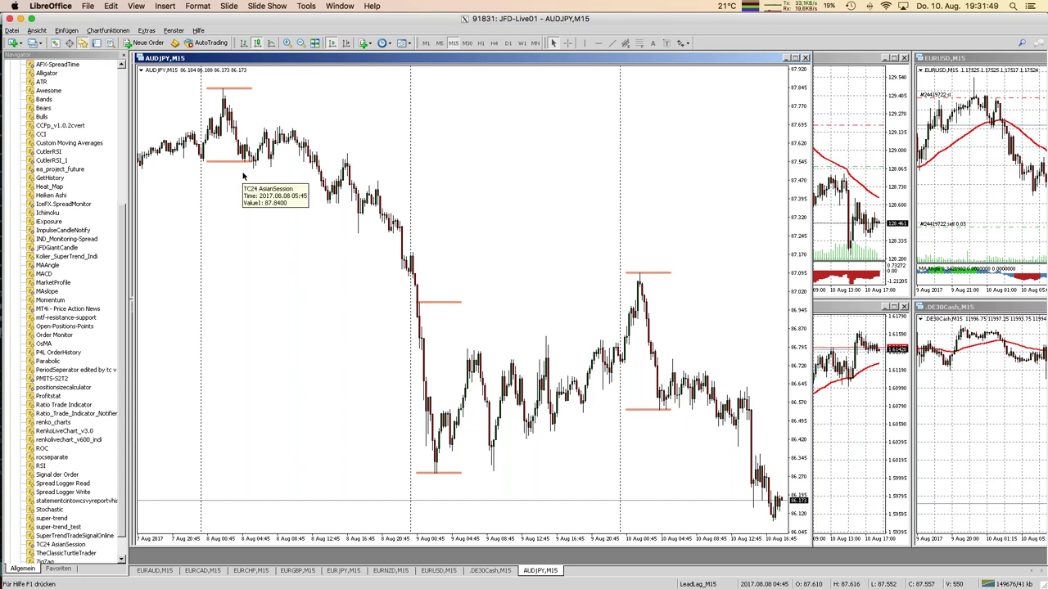
click(300, 43)
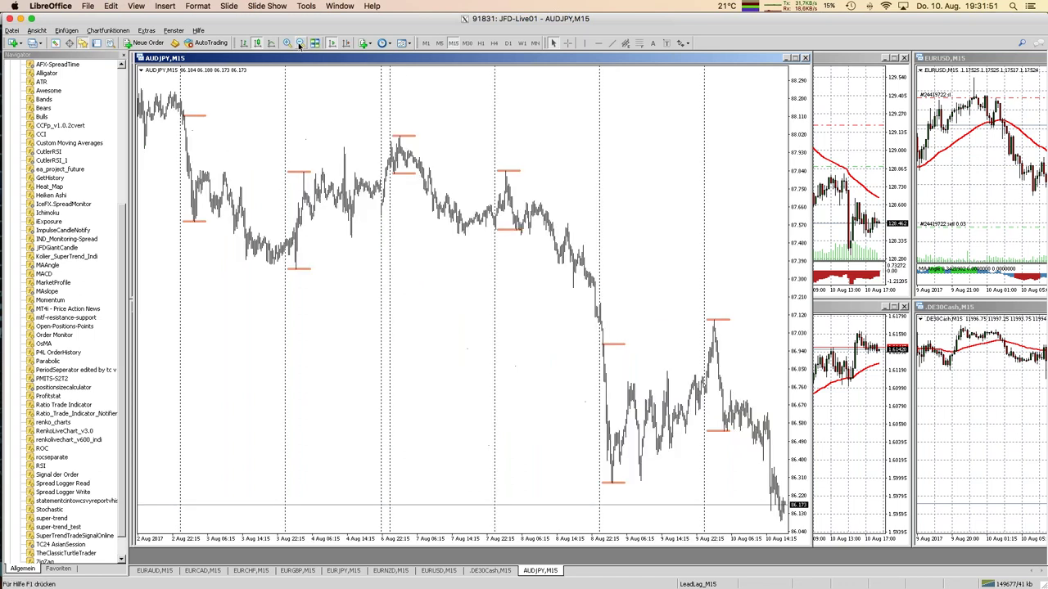
mouse_move(153, 69)
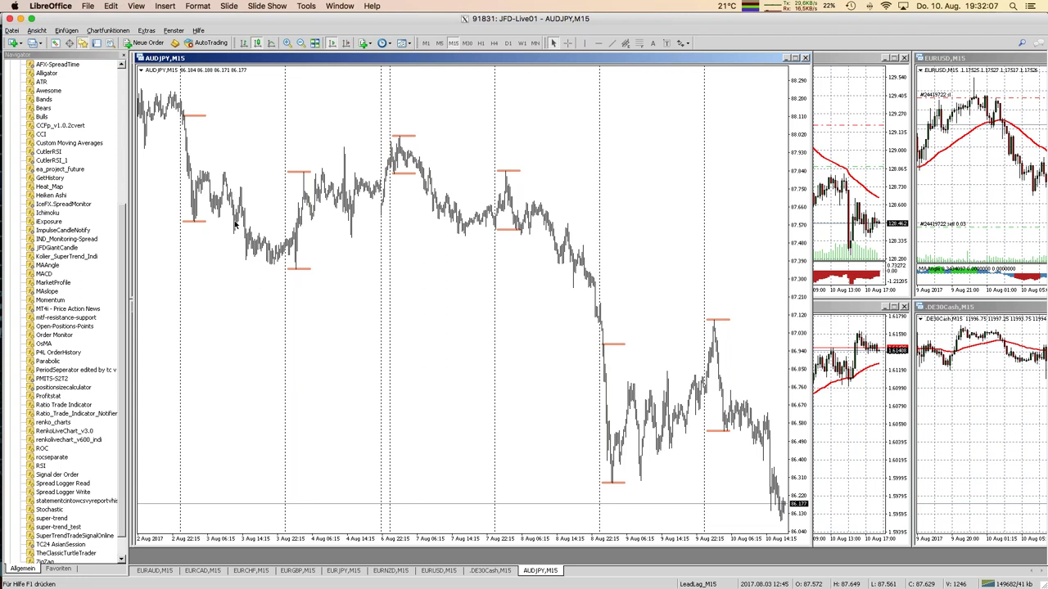
mouse_move(233, 224)
mouse_move(241, 191)
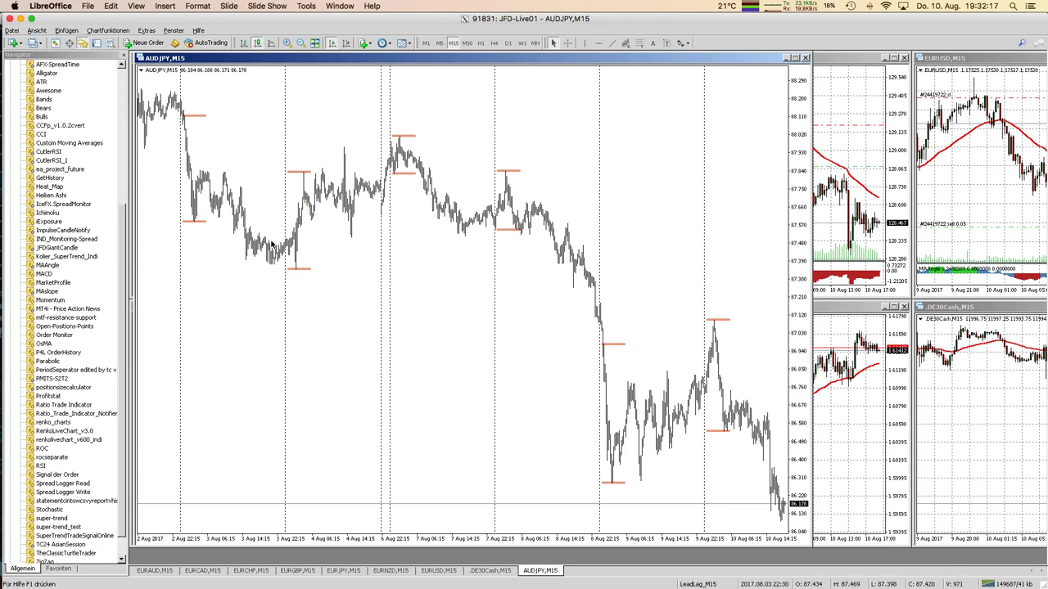
mouse_move(273, 260)
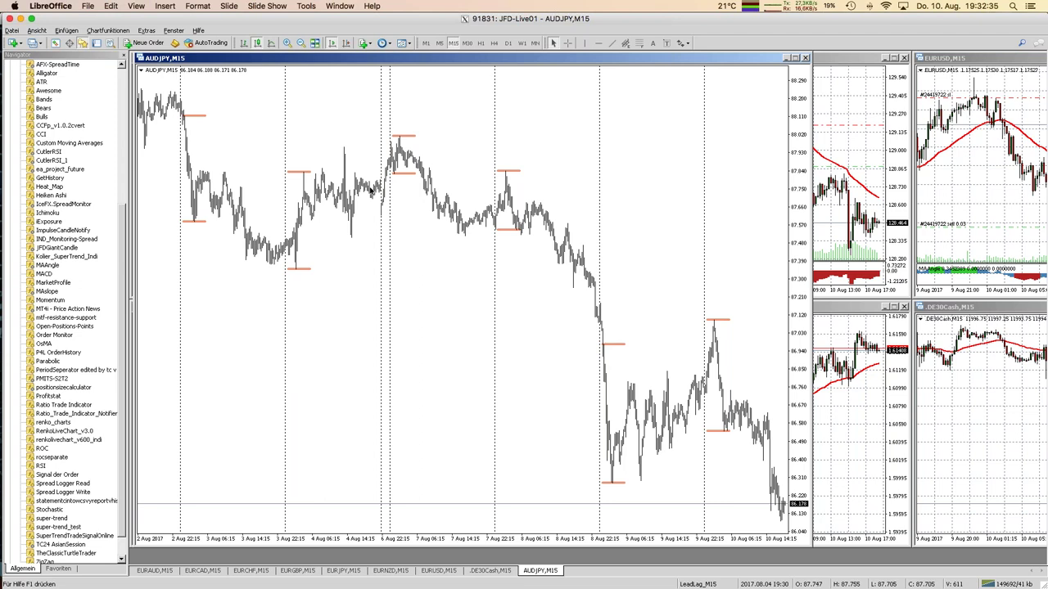
mouse_move(370, 189)
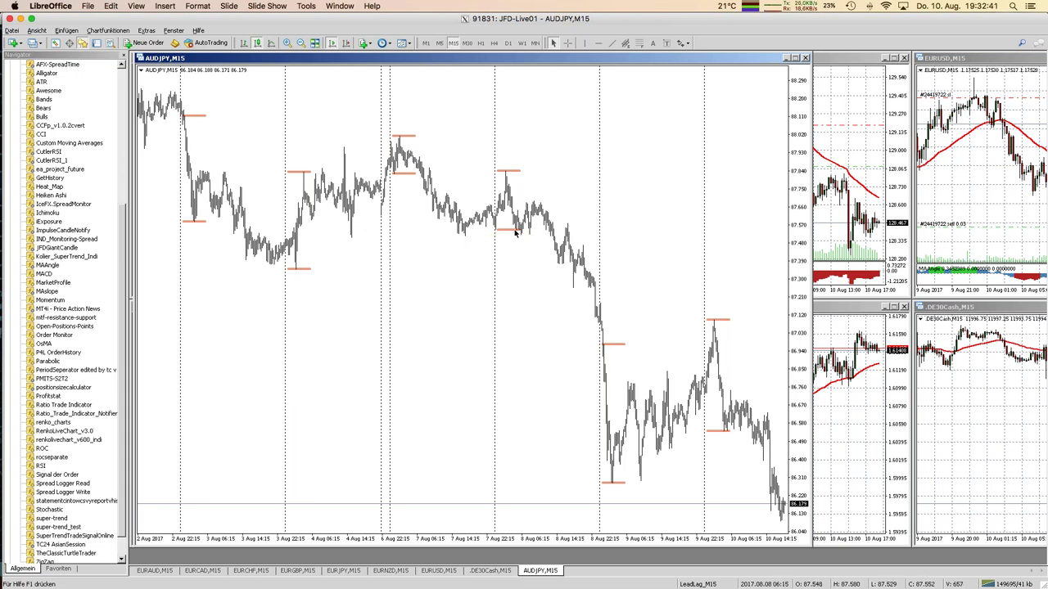
mouse_move(515, 182)
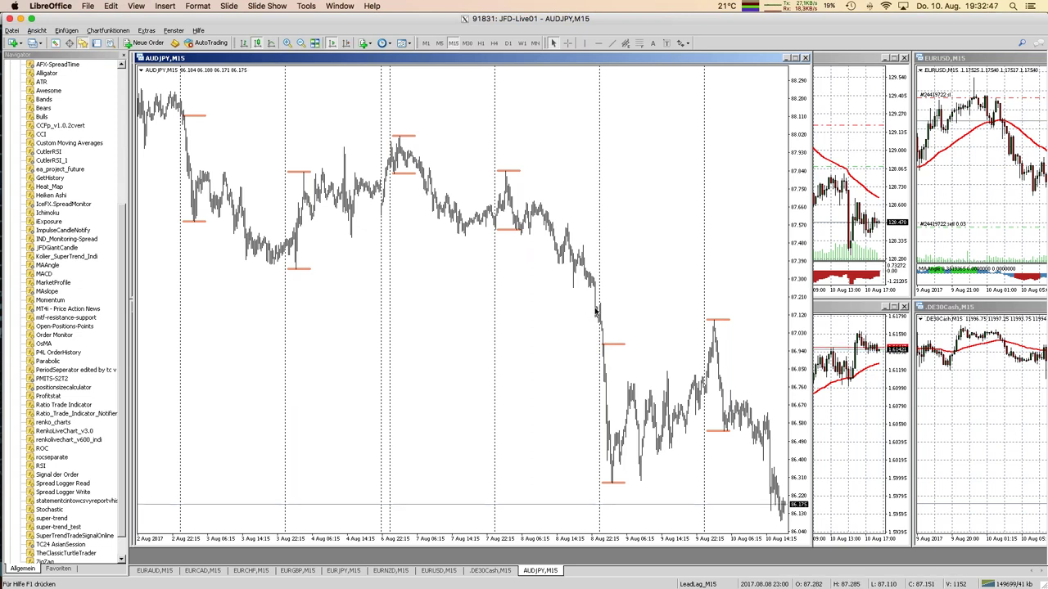
mouse_move(596, 311)
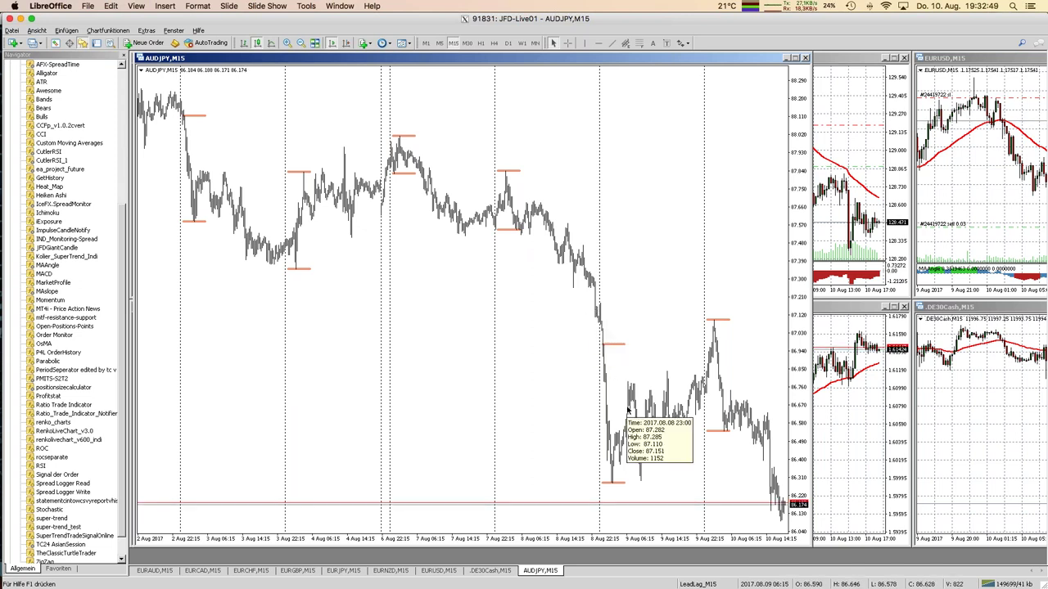
mouse_move(656, 361)
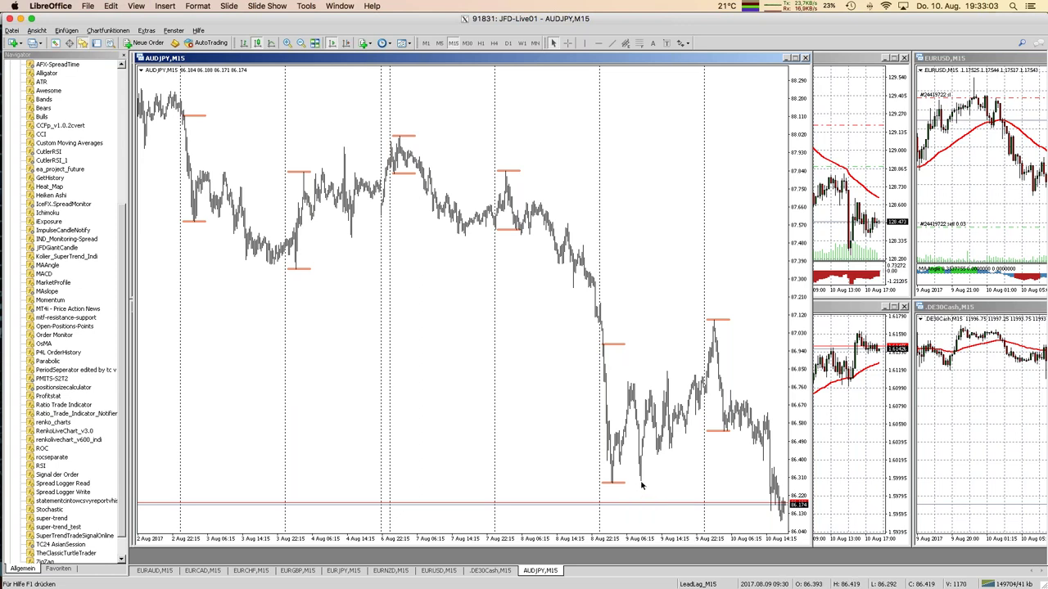
mouse_move(642, 485)
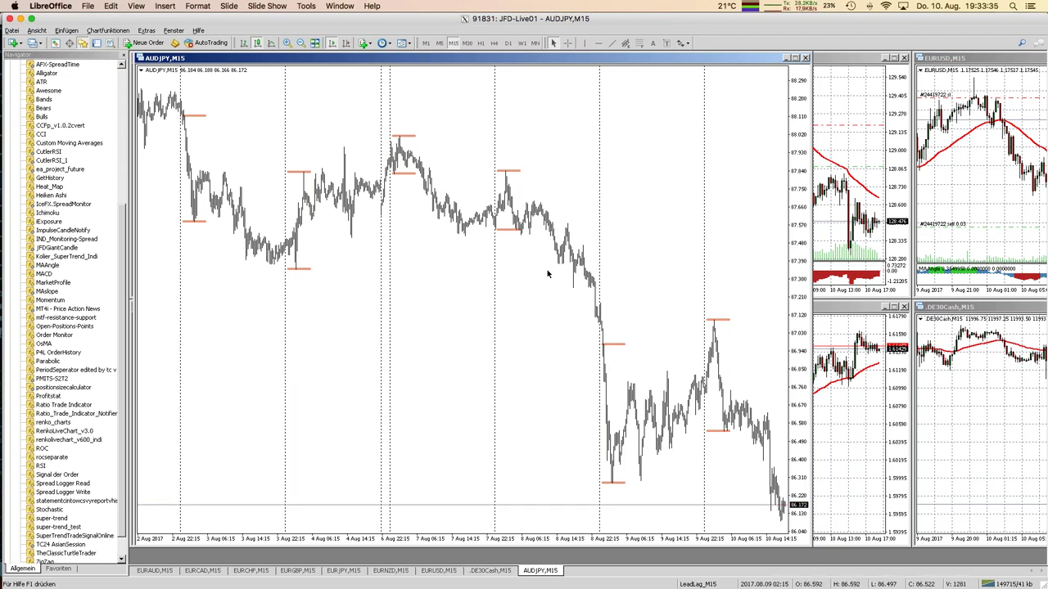
mouse_move(393, 401)
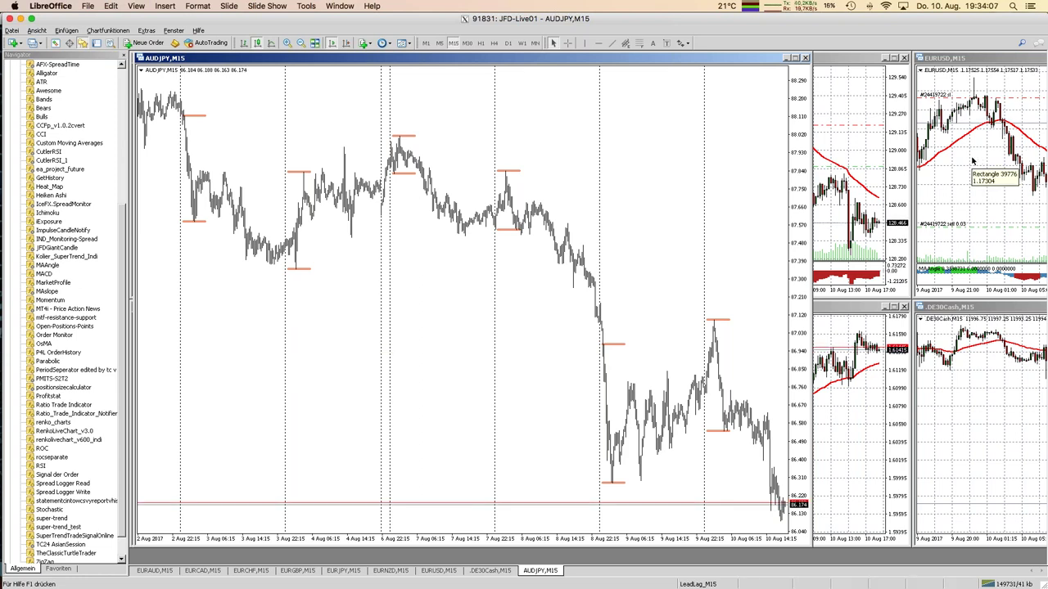
mouse_move(430, 170)
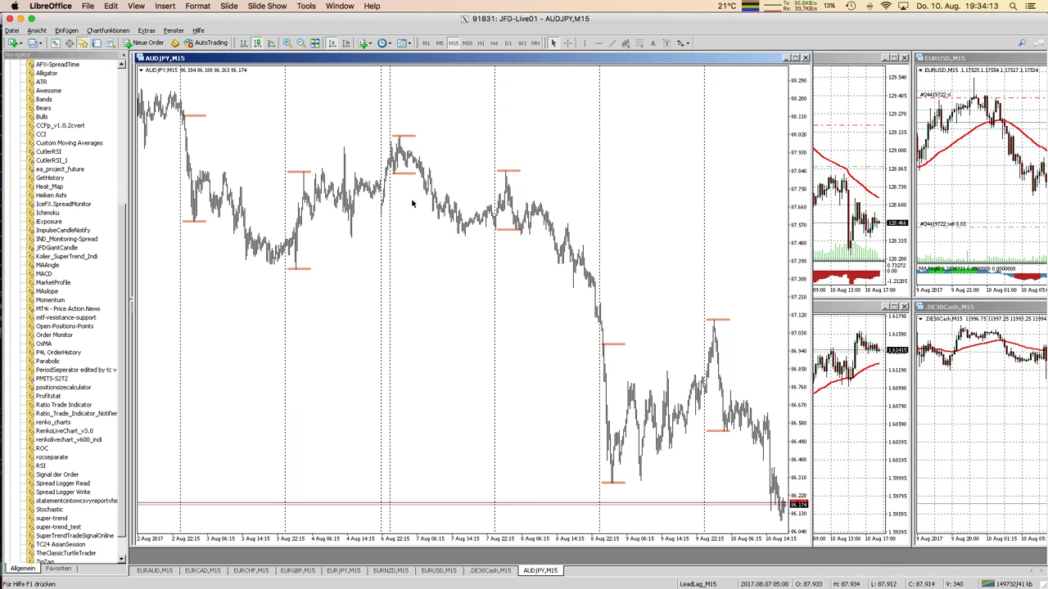
mouse_move(412, 203)
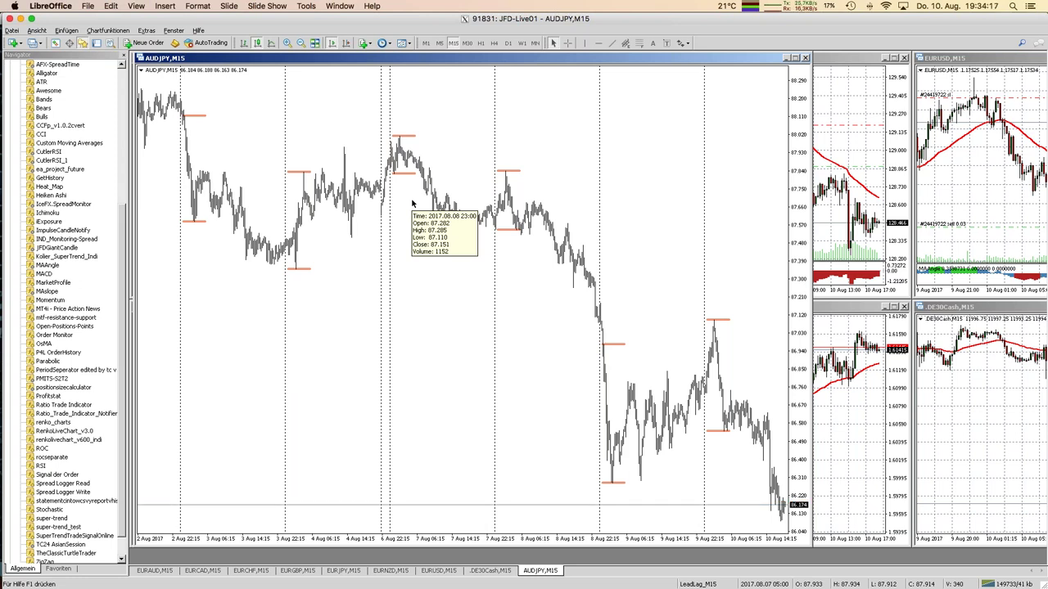
- Switch to LibreOffice and bring up the ORB_SuP500.ods spreadsheet
mouse_move(7, 324)
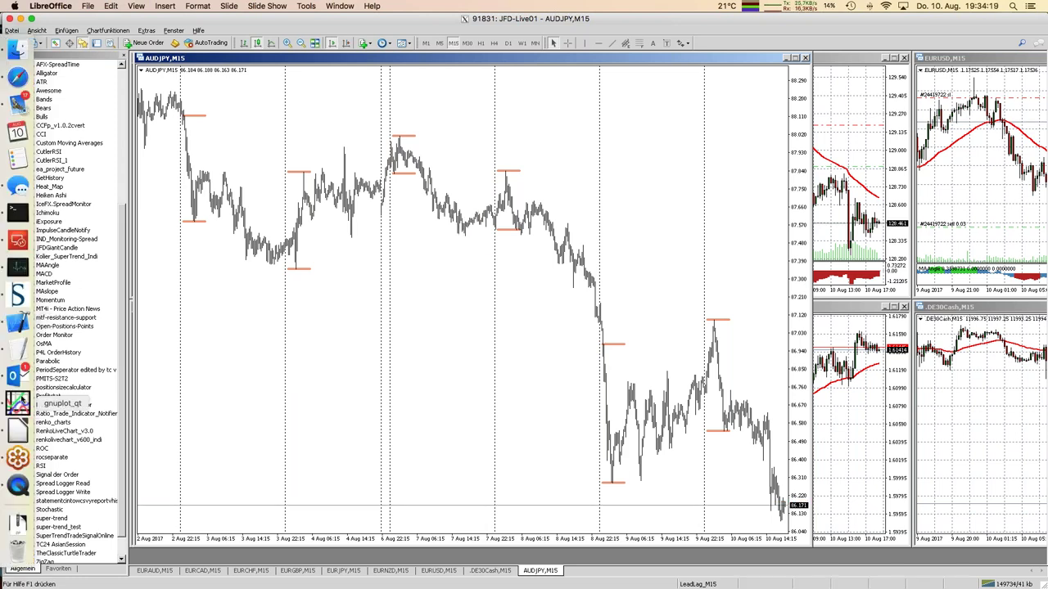
click(18, 429)
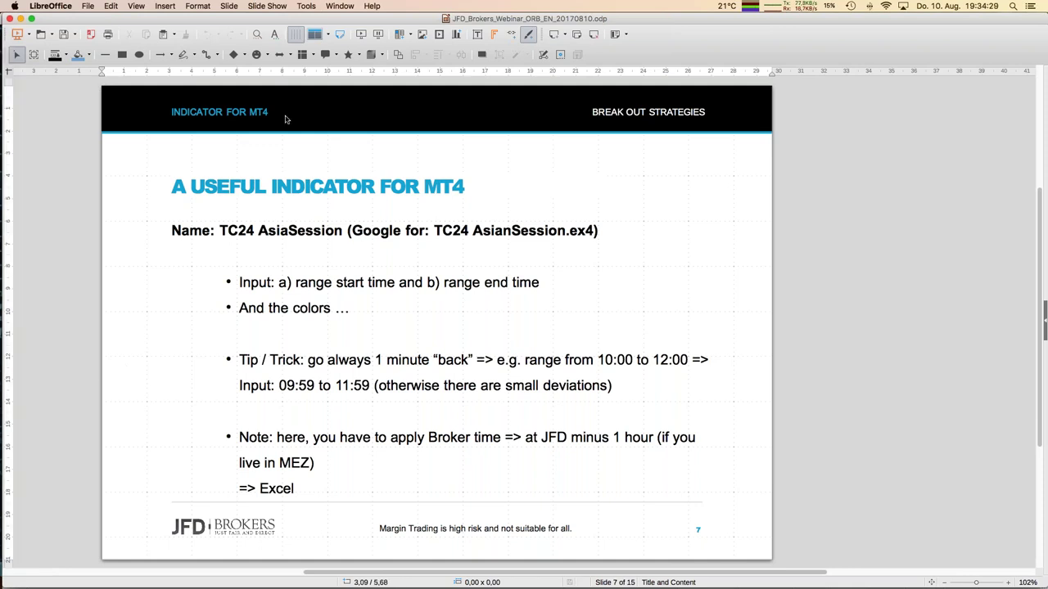
click(340, 6)
click(358, 56)
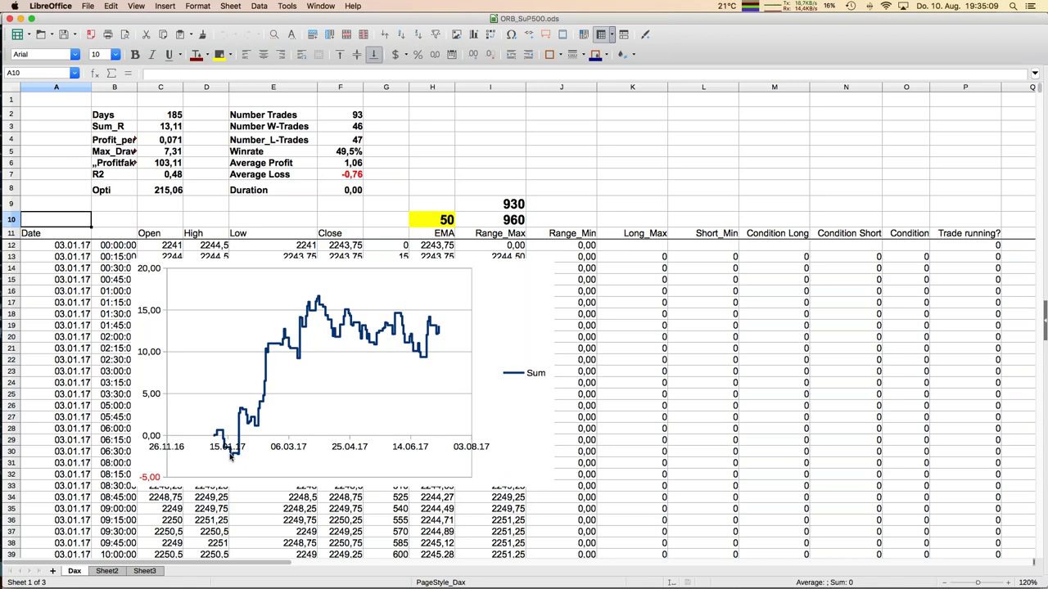
- Set the EMA period in cell H10 to 10
click(447, 219)
text(10)
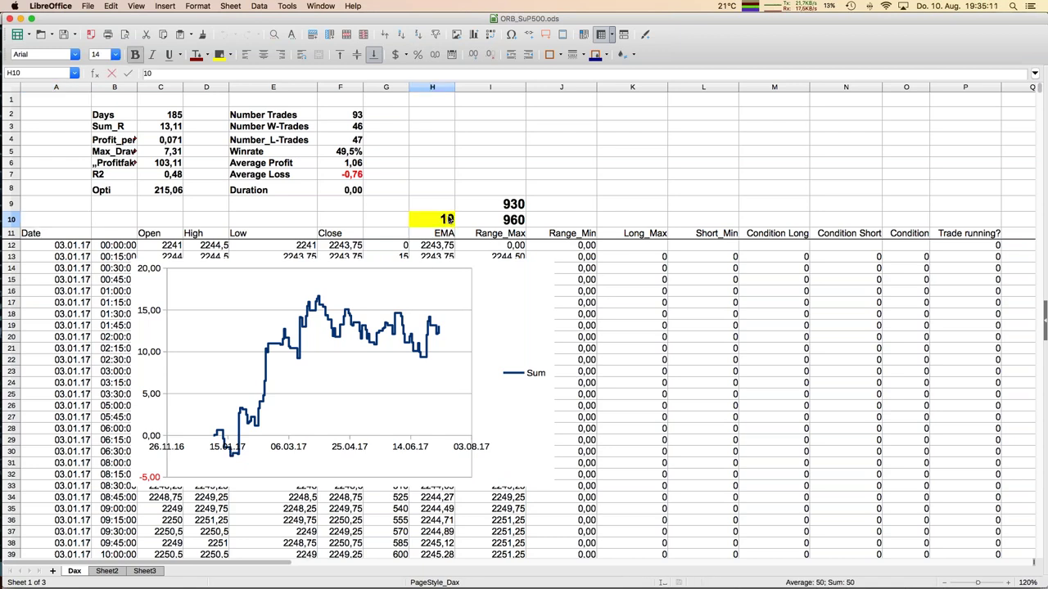
key(Return)
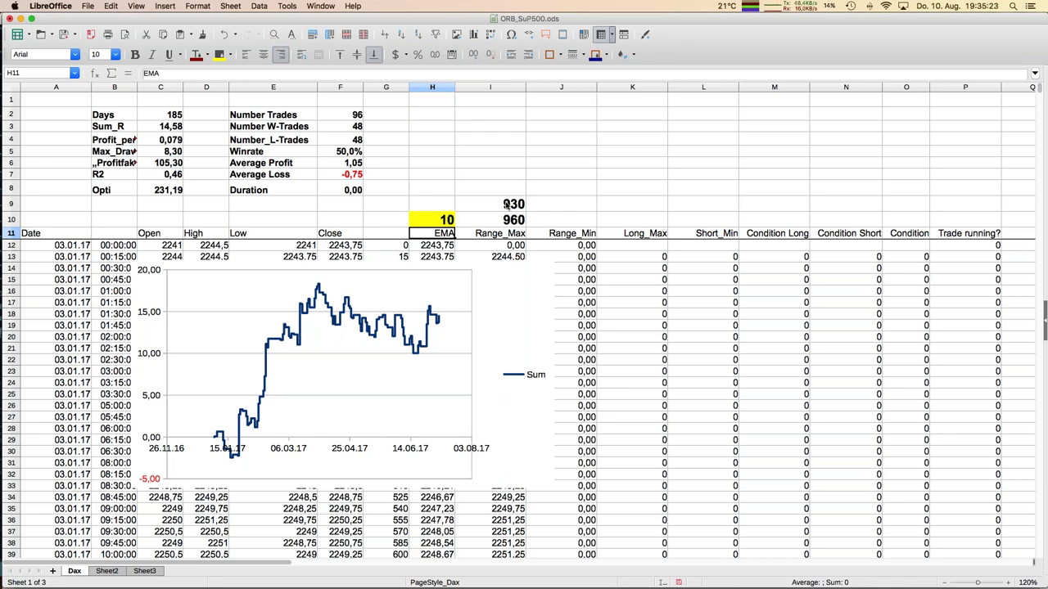
- Highlight the two time values in cells I9:I10 with a yellow background
click(507, 204)
shift+click(507, 221)
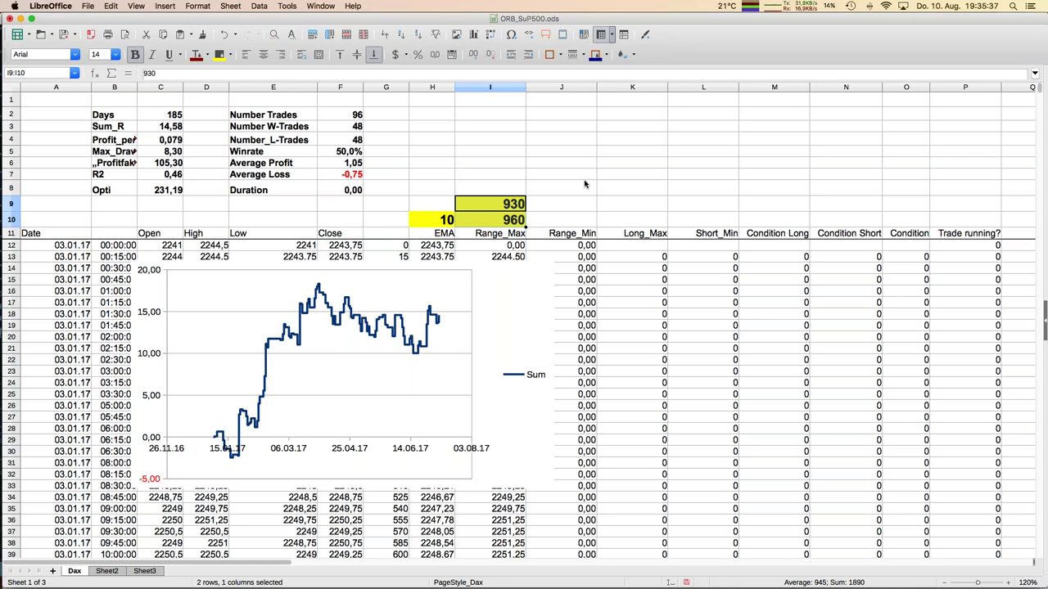
- Enter the clock times 15:30 and 16:00 in cells J9 and J10 beside the two range minute values
click(569, 208)
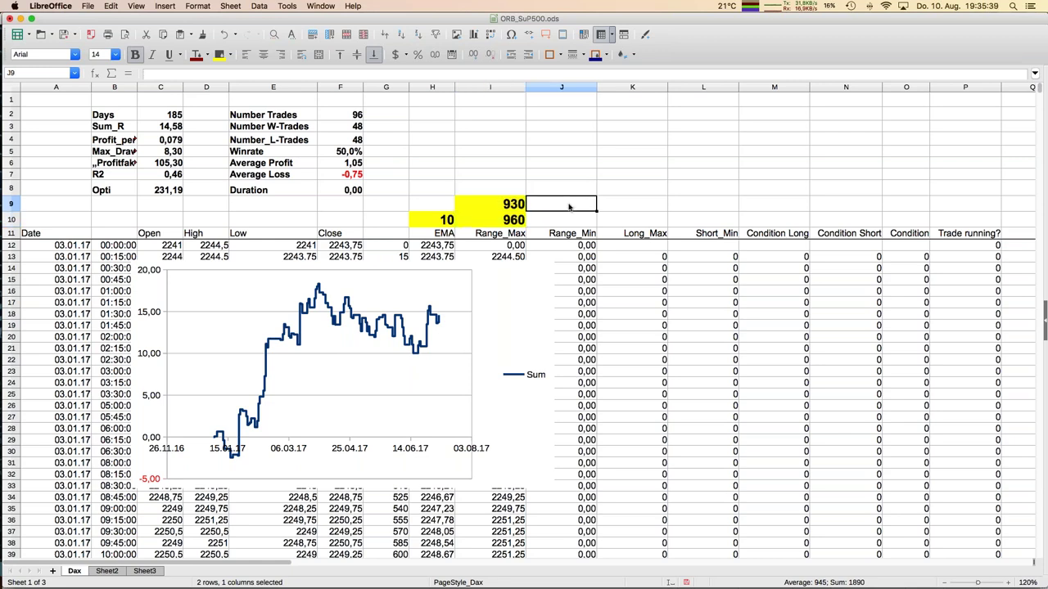
text(15:30)
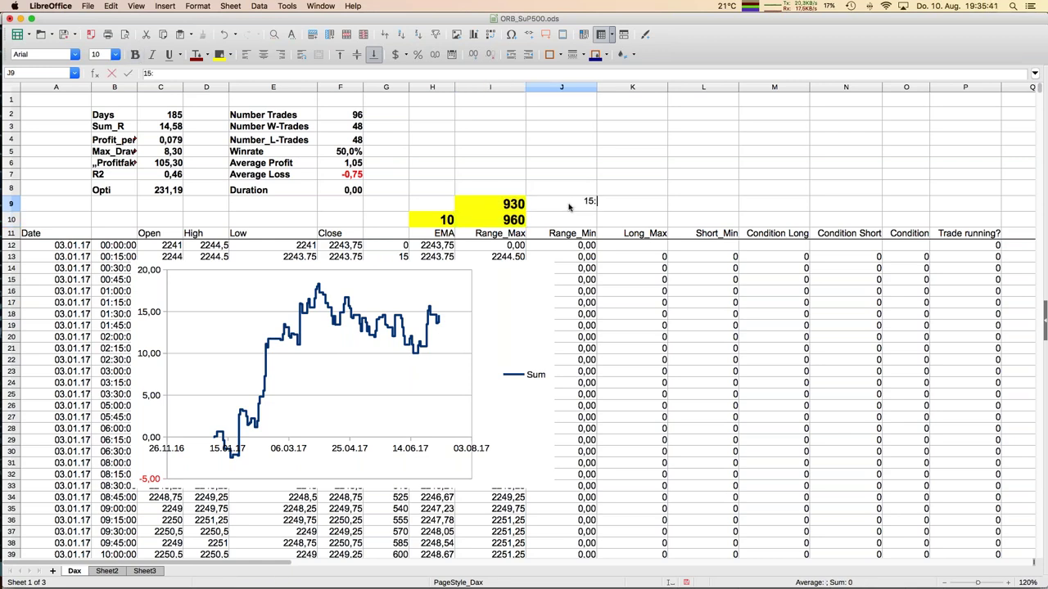
key(Return)
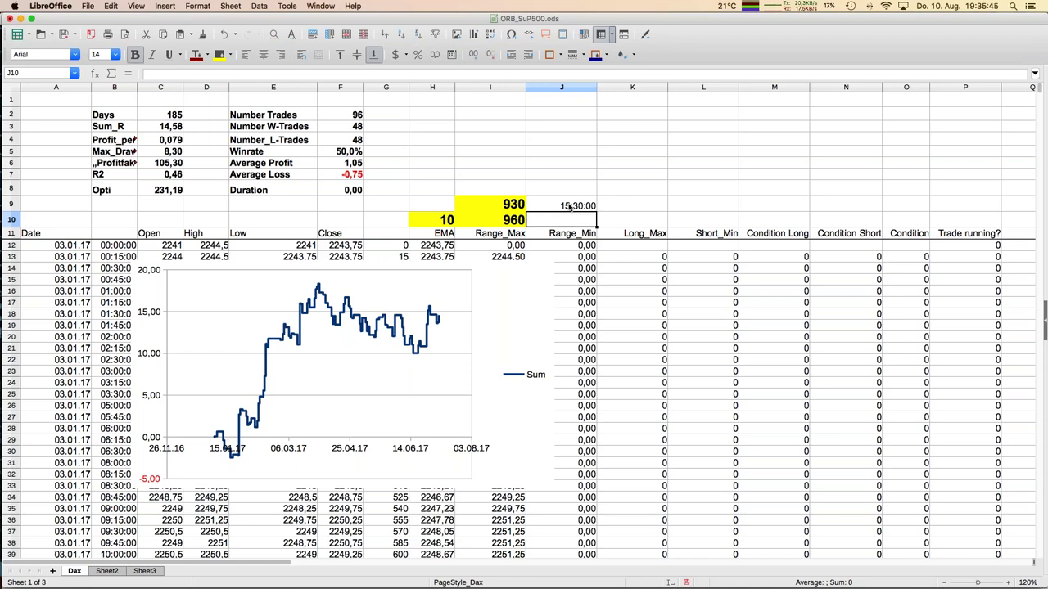
text(16)
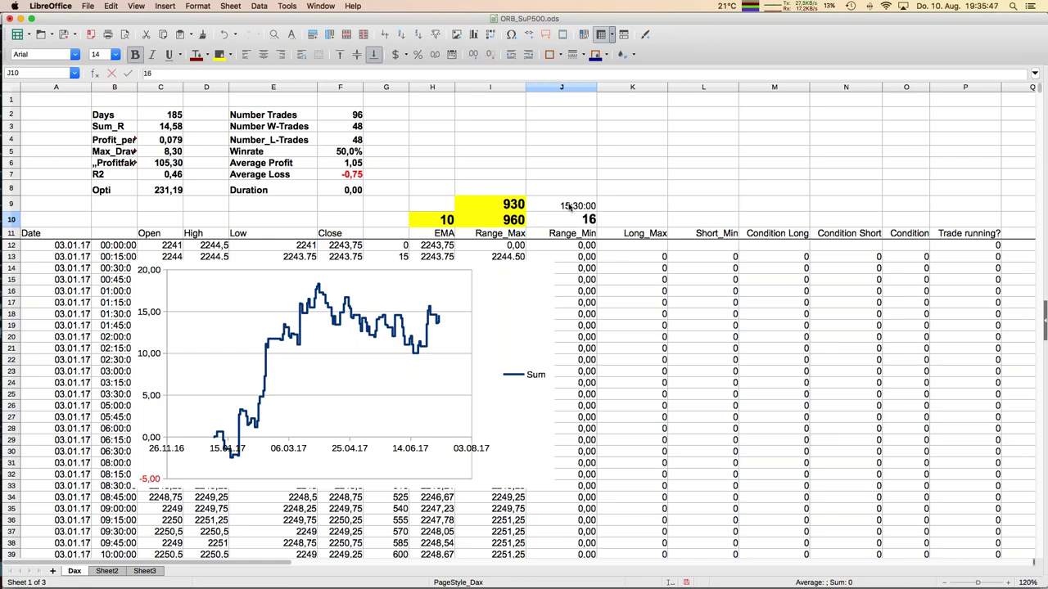
text(:00)
key(Return)
key(Up)
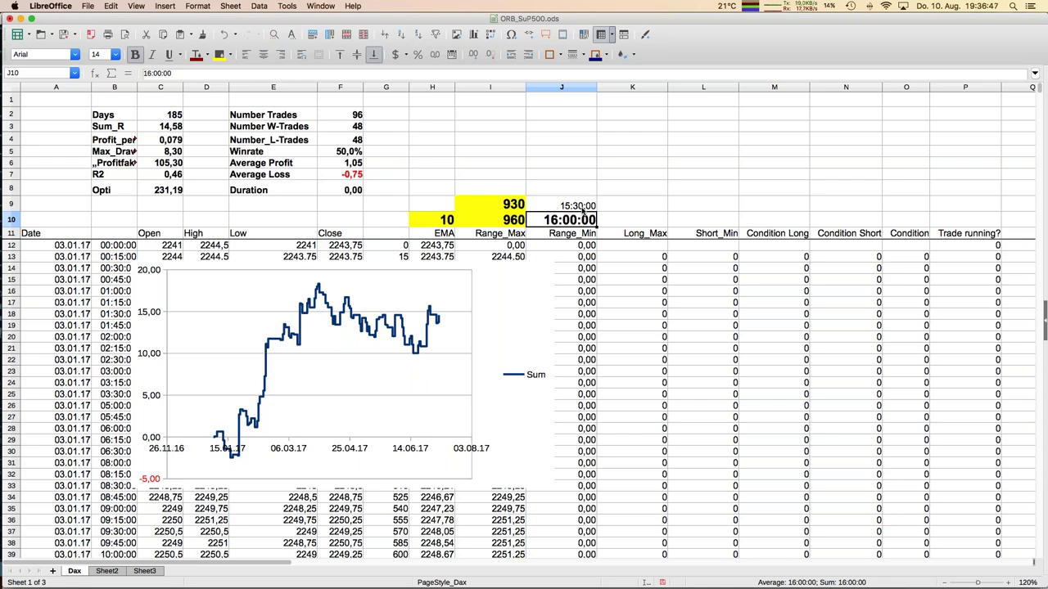
- Set the EMA period in cell H10 to 20
scroll(647, 262, right, 9)
scroll(647, 262, down, 1)
scroll(646, 262, right, 9)
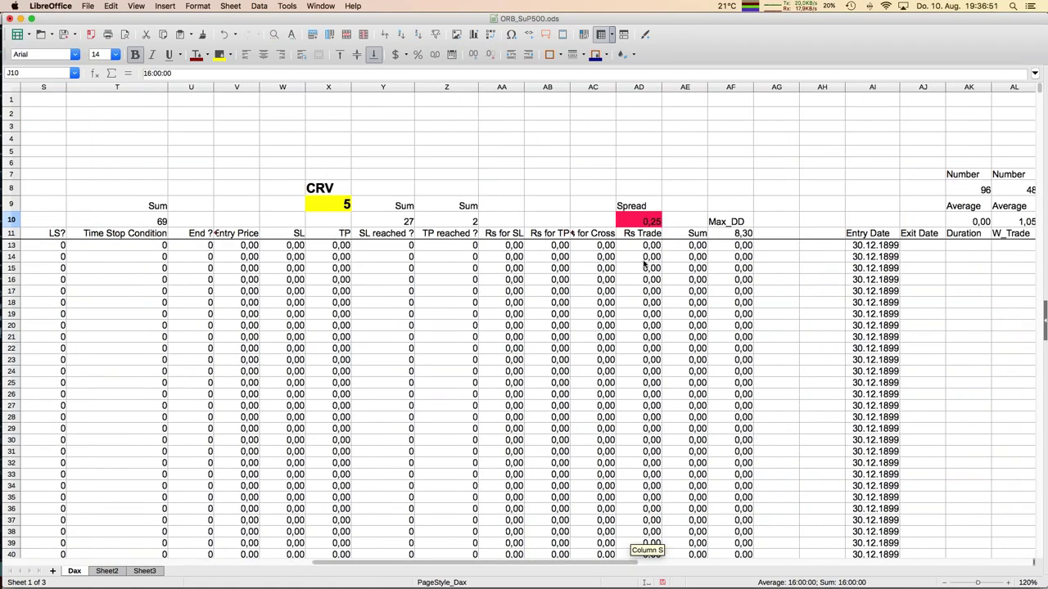
scroll(434, 283, left, 18)
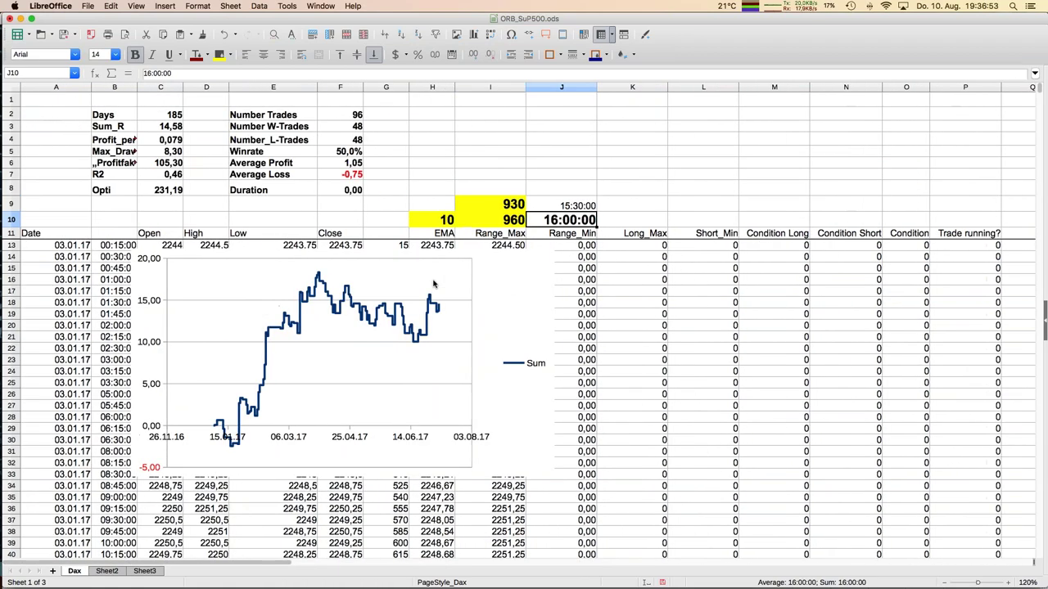
click(431, 225)
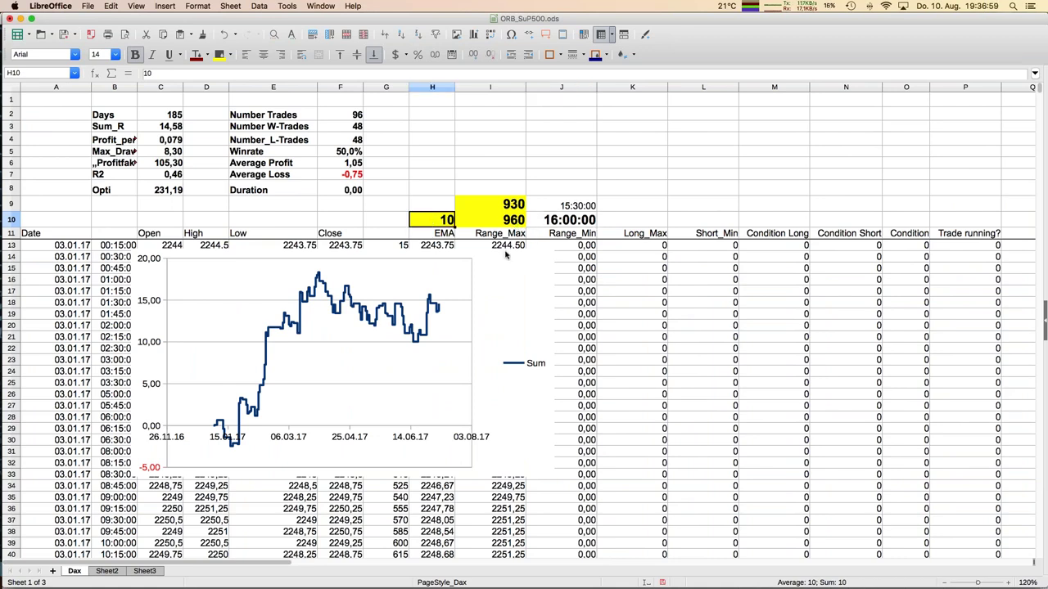
text(20)
key(Return)
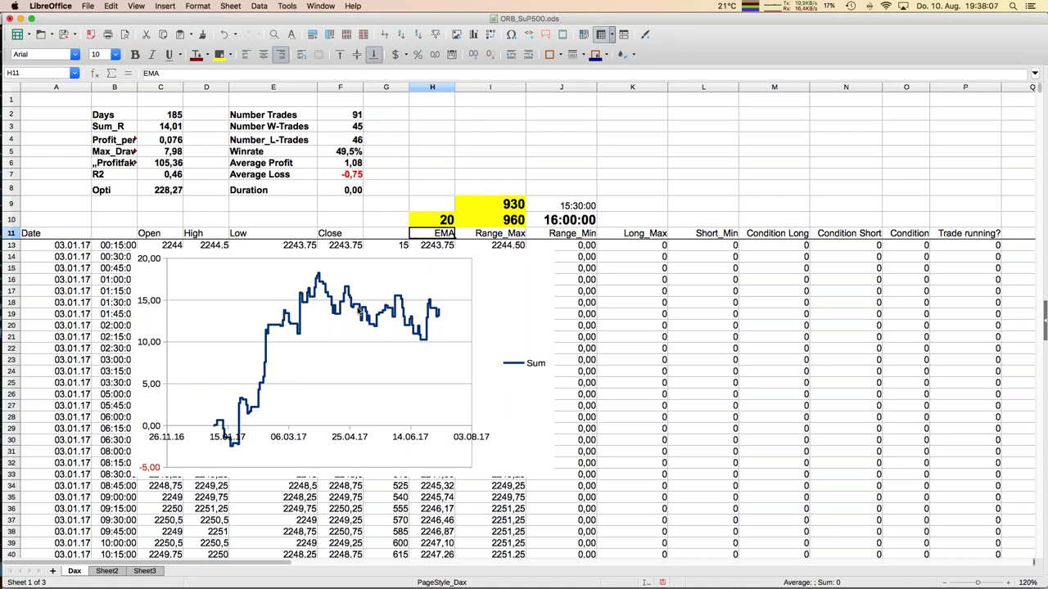
- Set the EMA period in cell H10 back to 10
key(Up)
text(10)
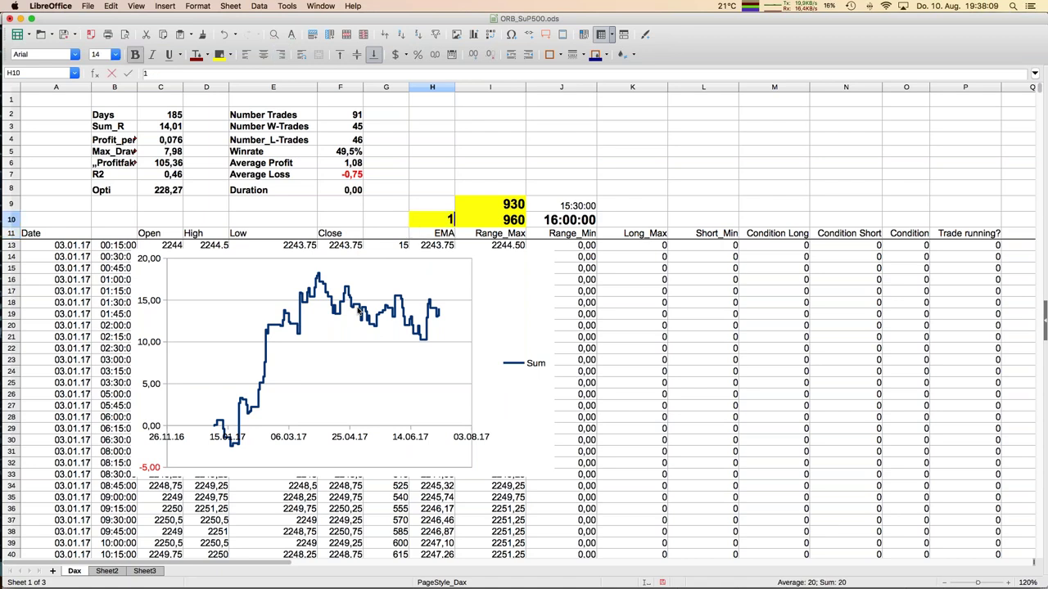
key(Return)
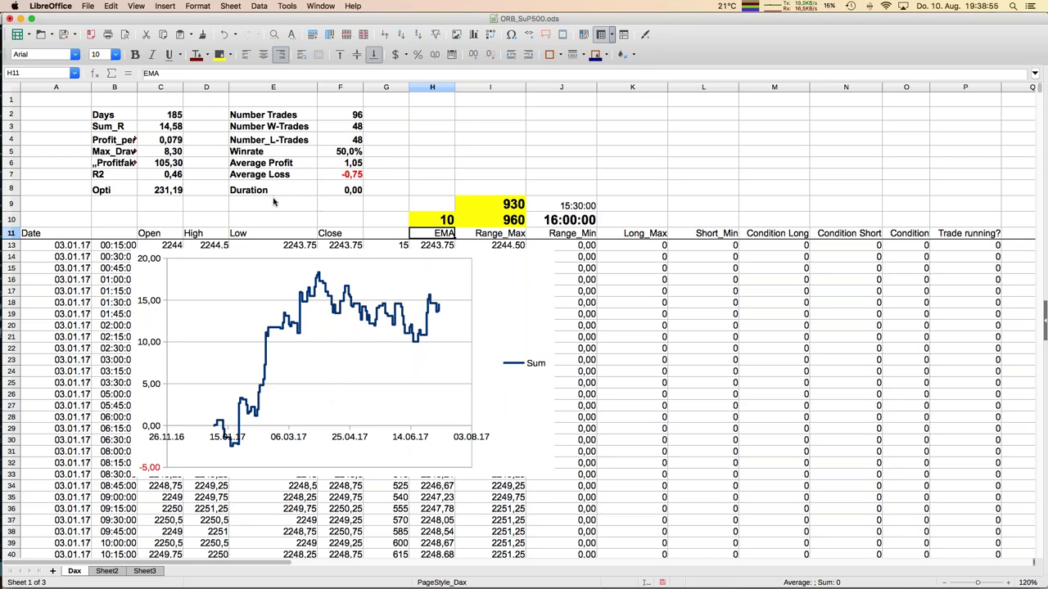
- Switch to the JFD_Brokers_Webinar_ORB_EN_20170810.odp presentation and advance to slide 8, Parameter of Live Strategies
click(79, 325)
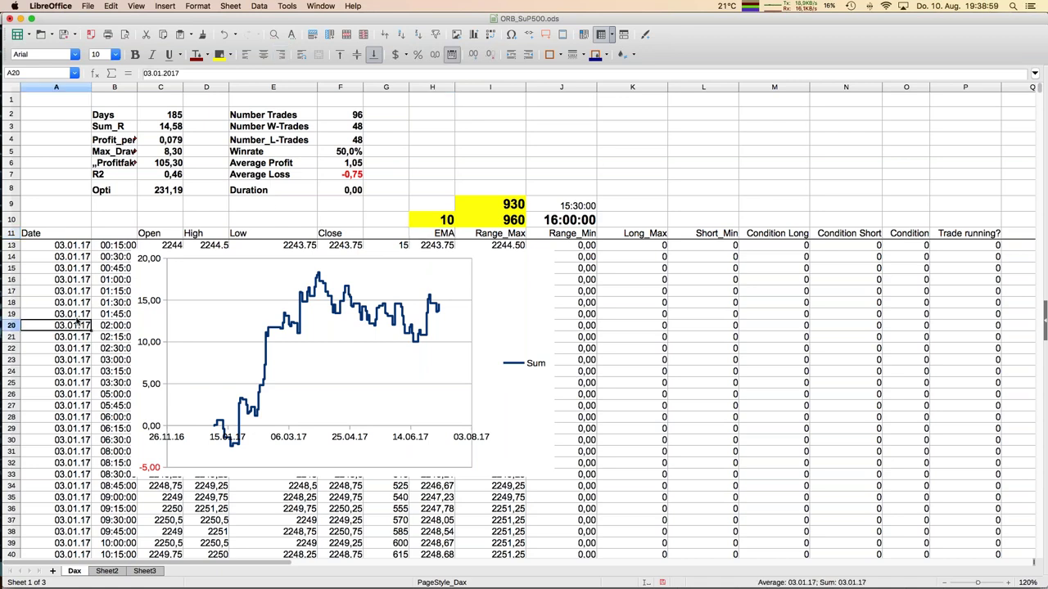
mouse_move(2, 314)
click(314, 7)
click(385, 46)
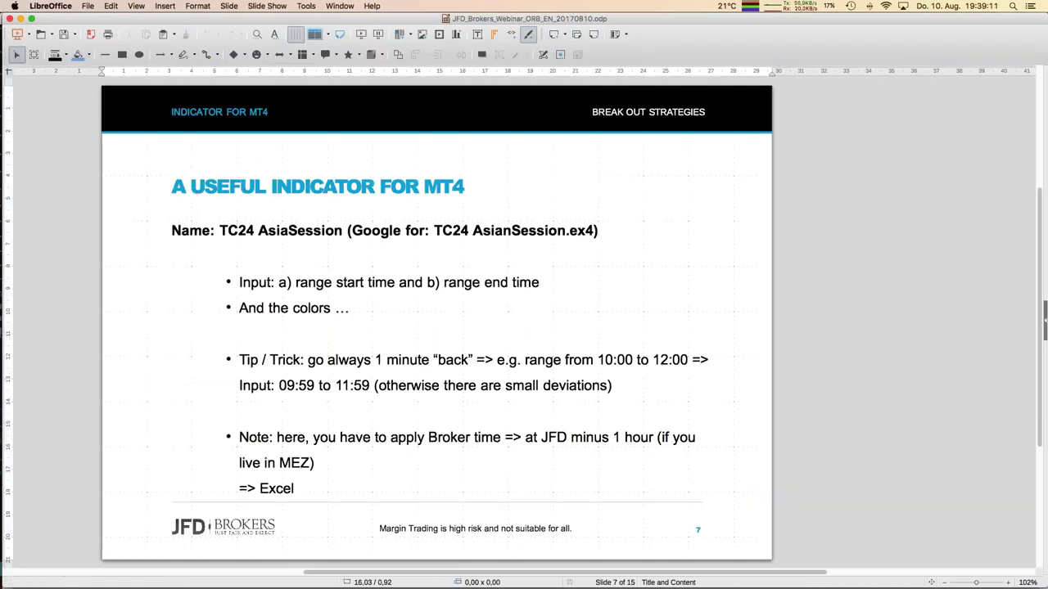
key(Page_Down)
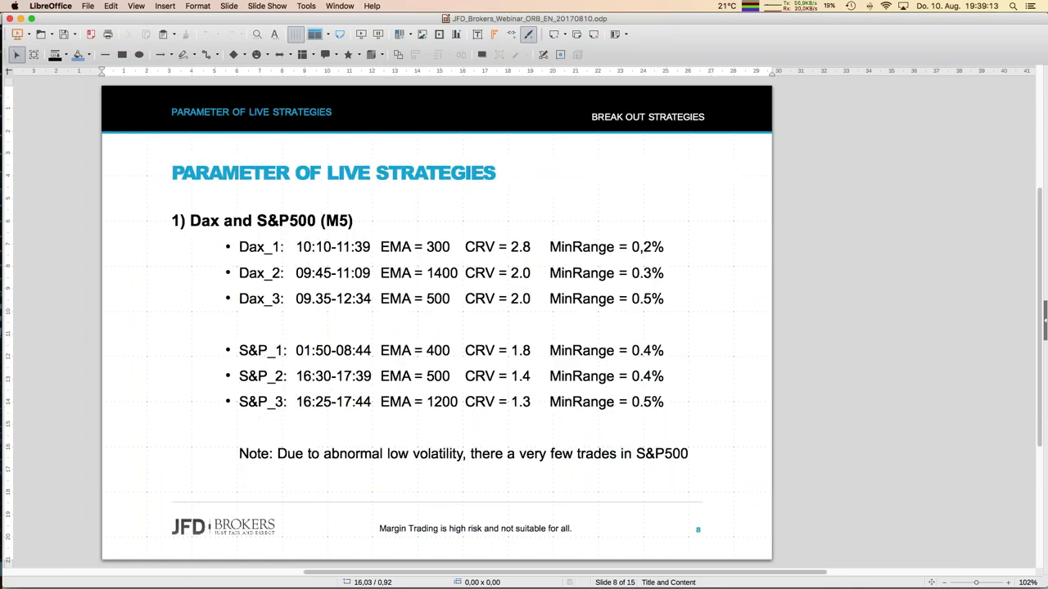